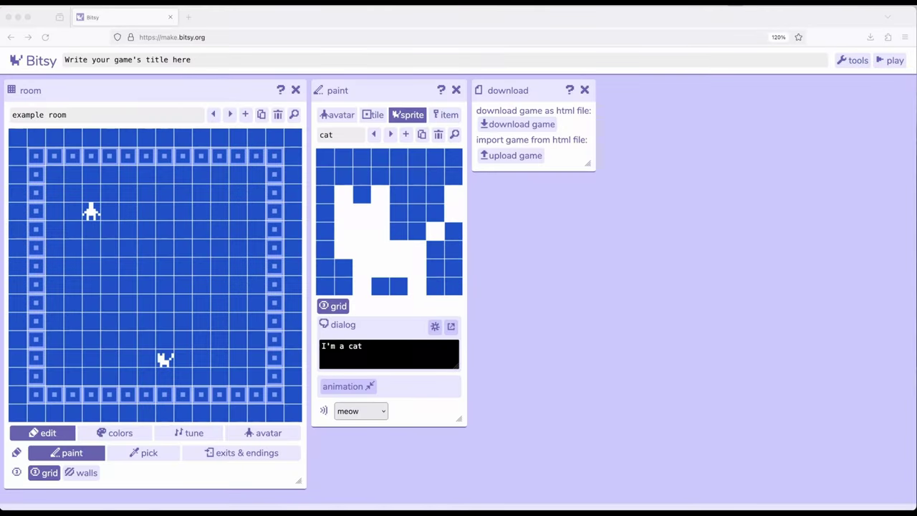
Select the tea item and place two tea cups in empty cells of the example room.
click(538, 271)
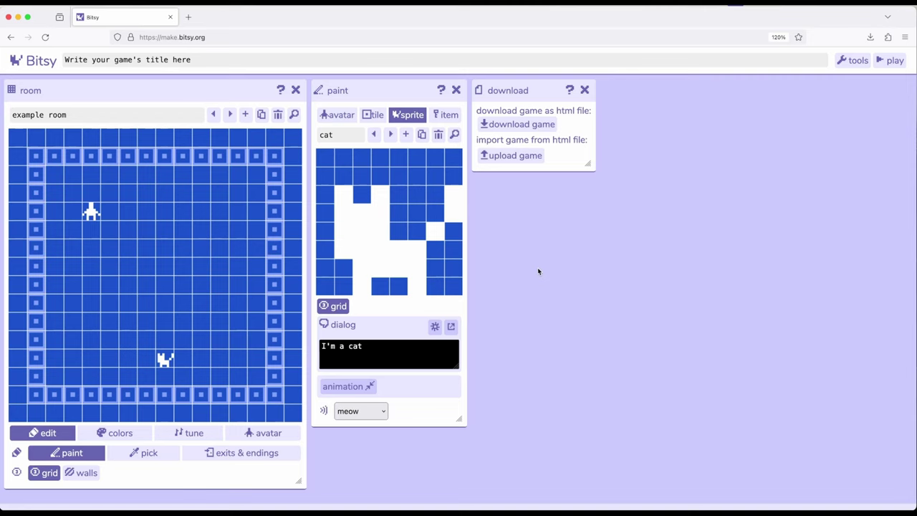
click(449, 116)
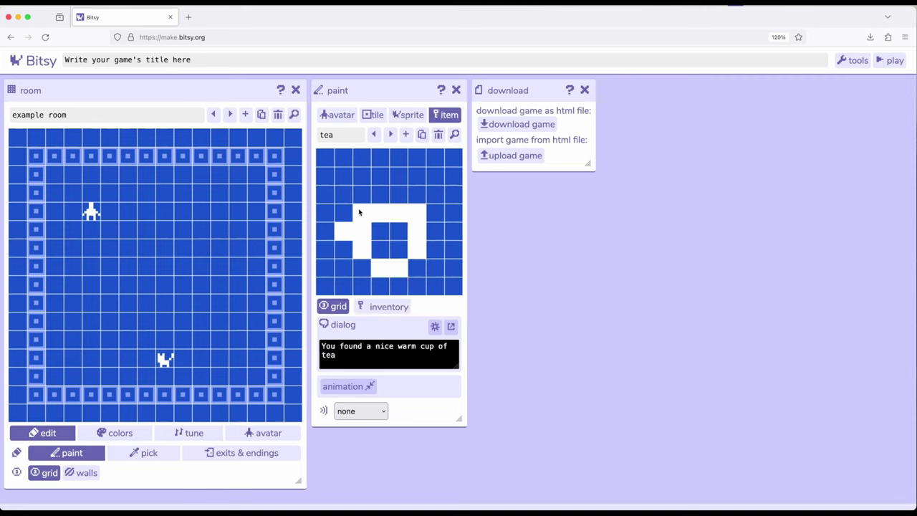
click(124, 286)
click(220, 268)
Select the cat sprite and open its 'I'm a cat' dialog in the larger dialog editor.
click(405, 116)
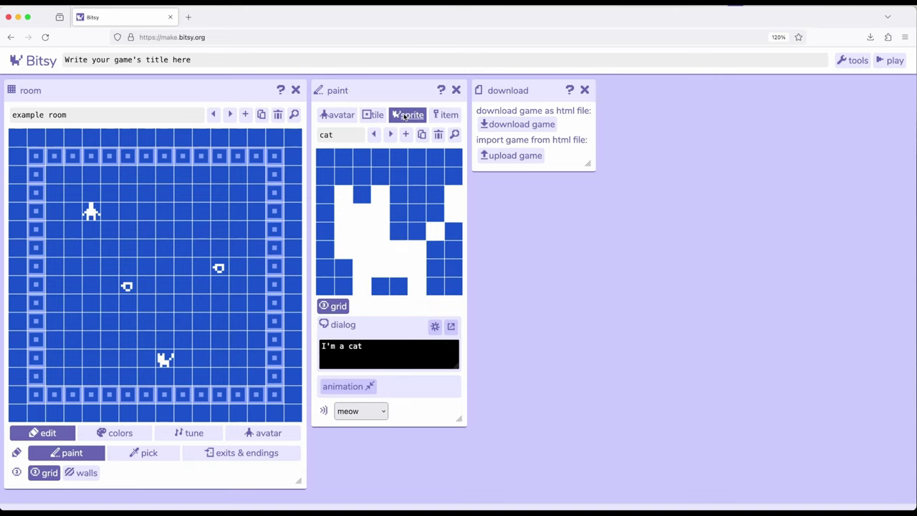
click(451, 327)
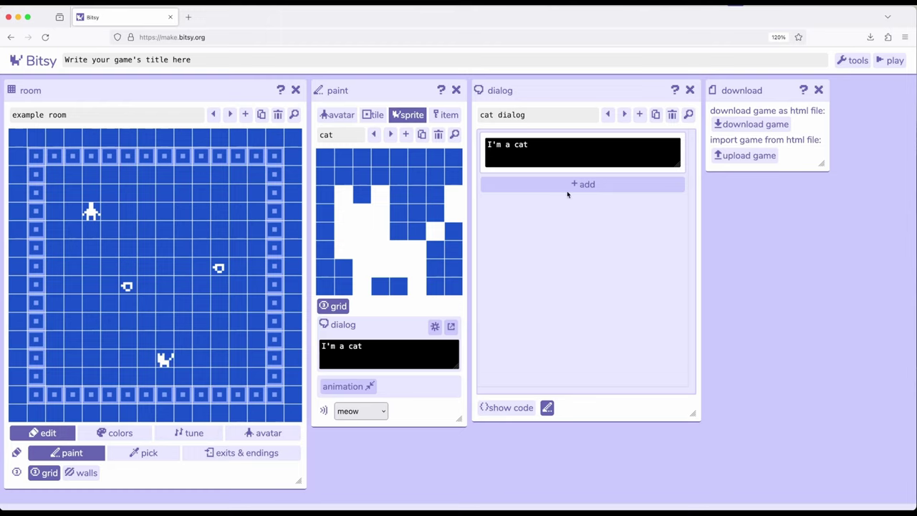
End the cat's line with a period and add a page break after it.
click(555, 152)
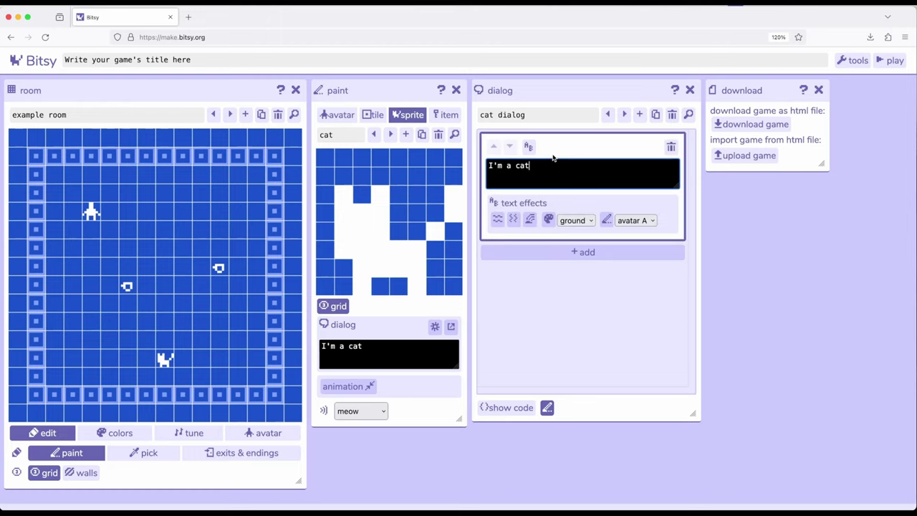
click(551, 164)
text(.)
click(585, 252)
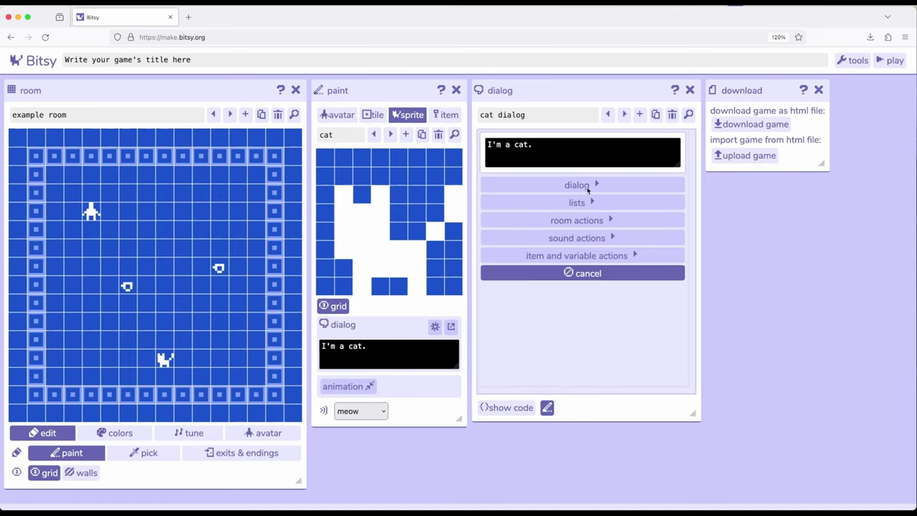
click(586, 186)
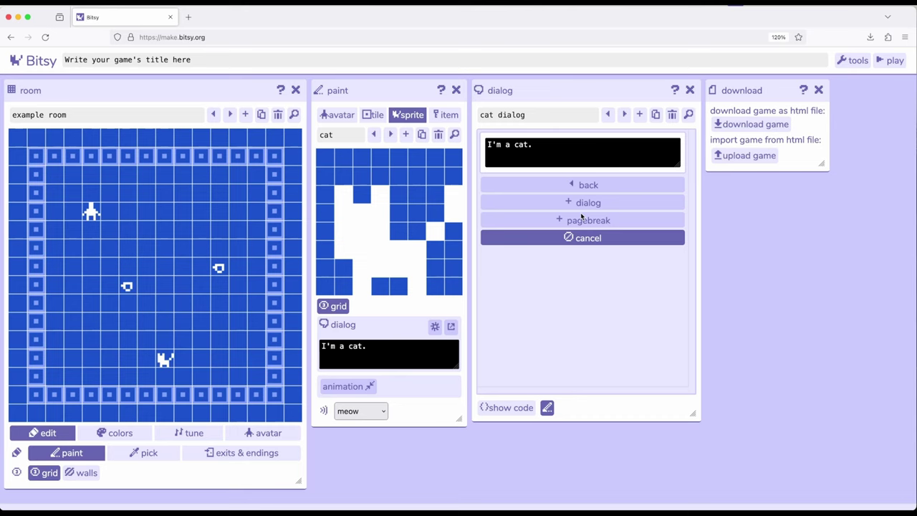
click(583, 220)
Add a branching list after the page break.
click(584, 238)
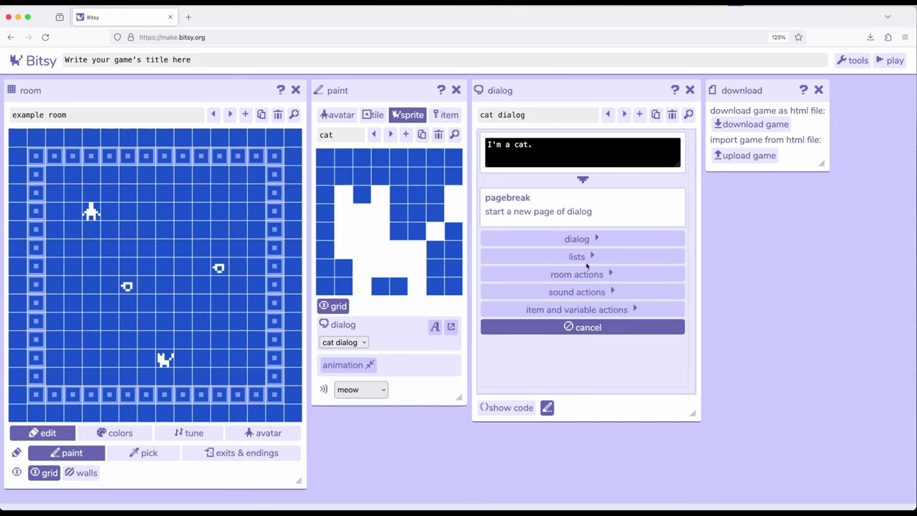
click(586, 258)
click(581, 309)
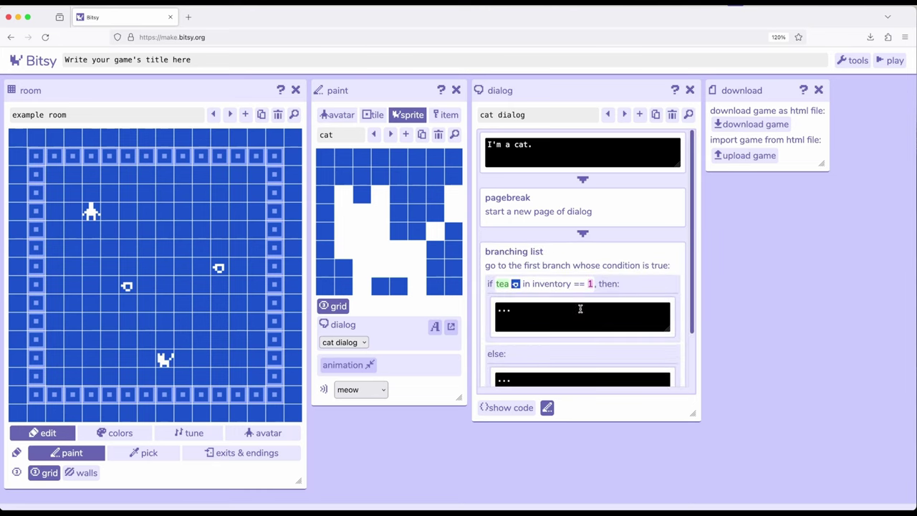
scroll(553, 201, down, 1)
scroll(553, 200, down, 1)
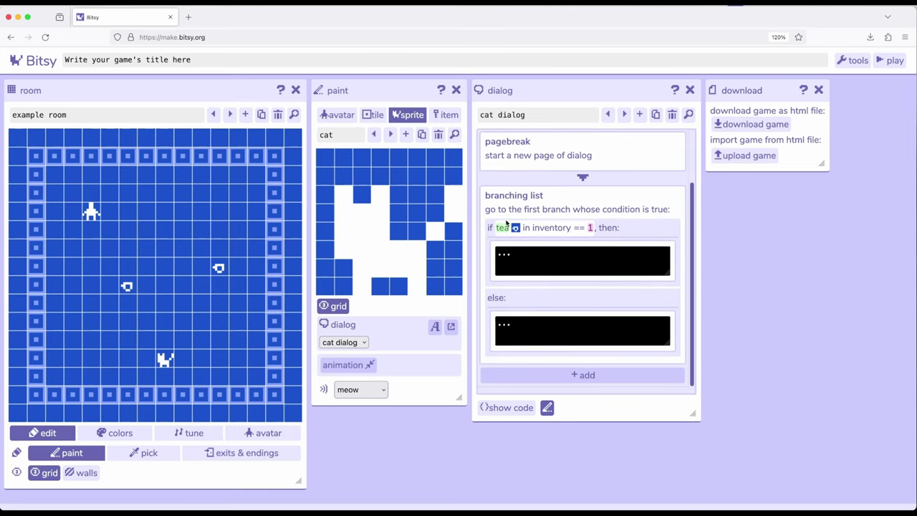
Set the branch condition to tea in inventory < 2.
click(506, 227)
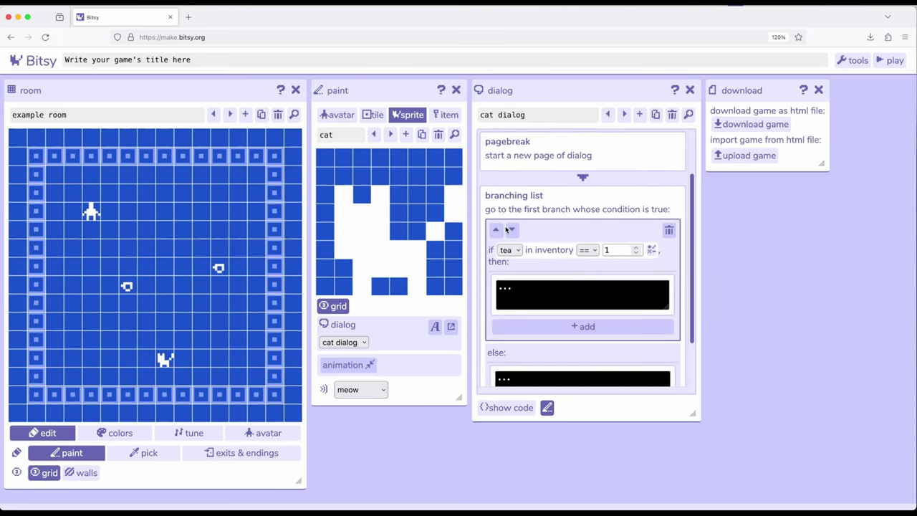
click(590, 251)
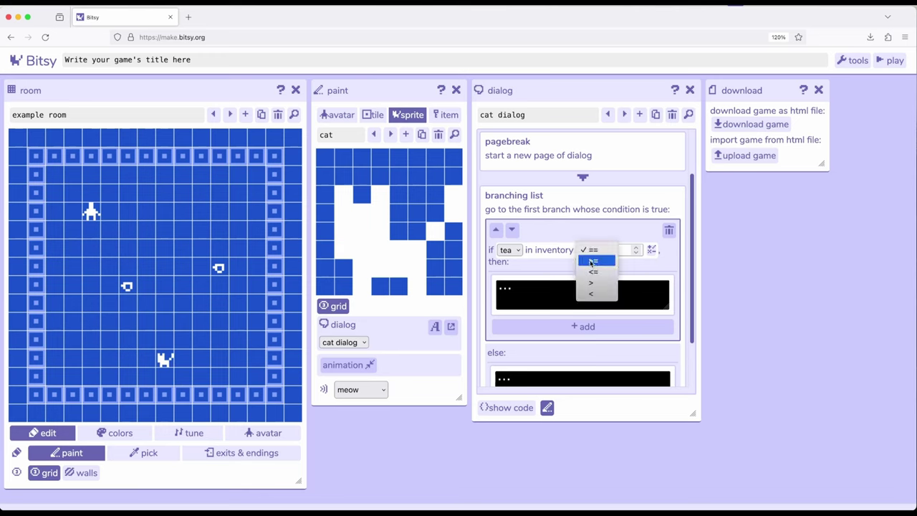
click(591, 294)
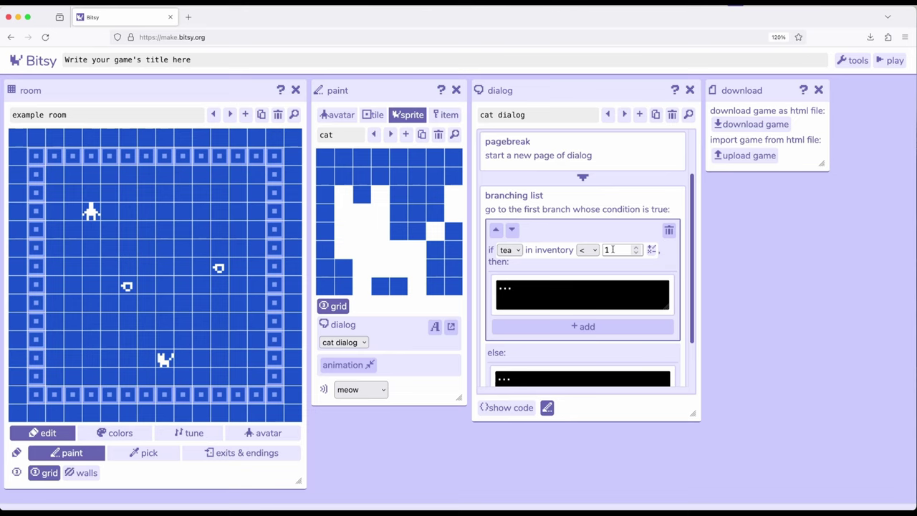
click(612, 249)
key(BackSpace)
text(2)
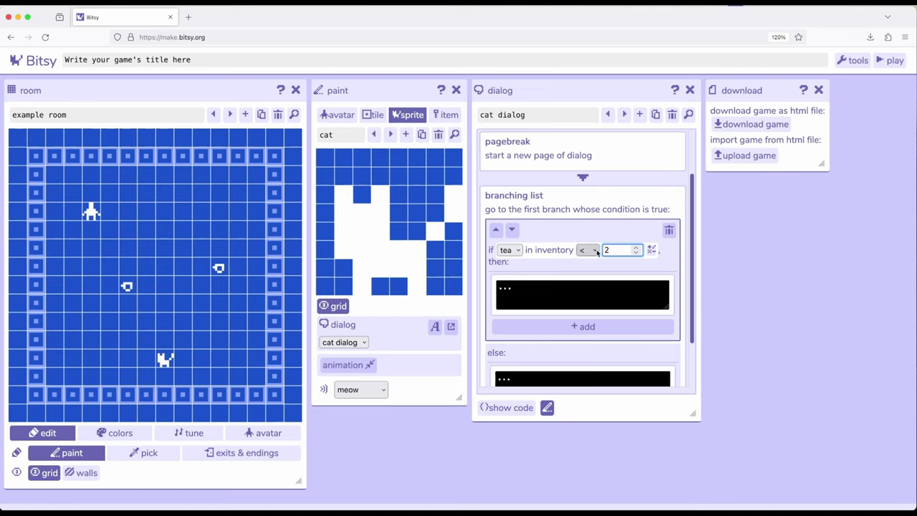
Delete the placeholder dialog text from the fewer-than-2-tea branch.
click(542, 286)
scroll(584, 256, down, 1)
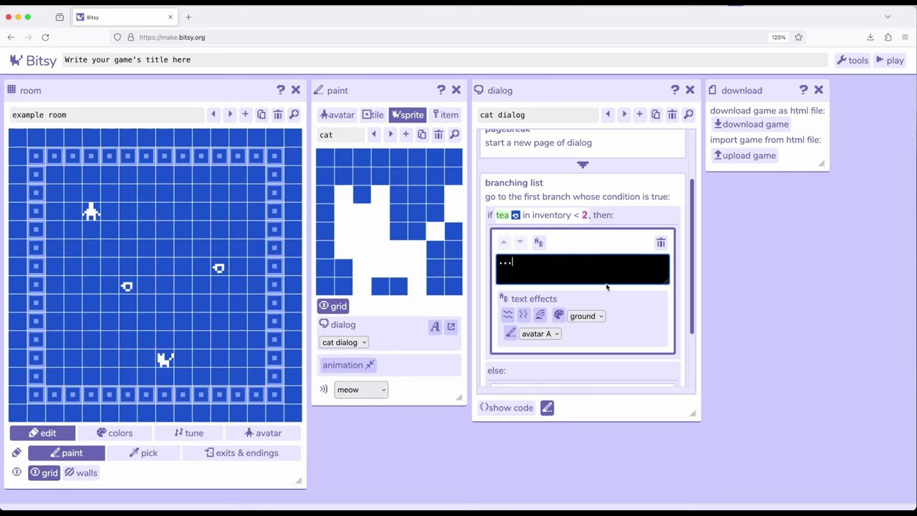
click(628, 245)
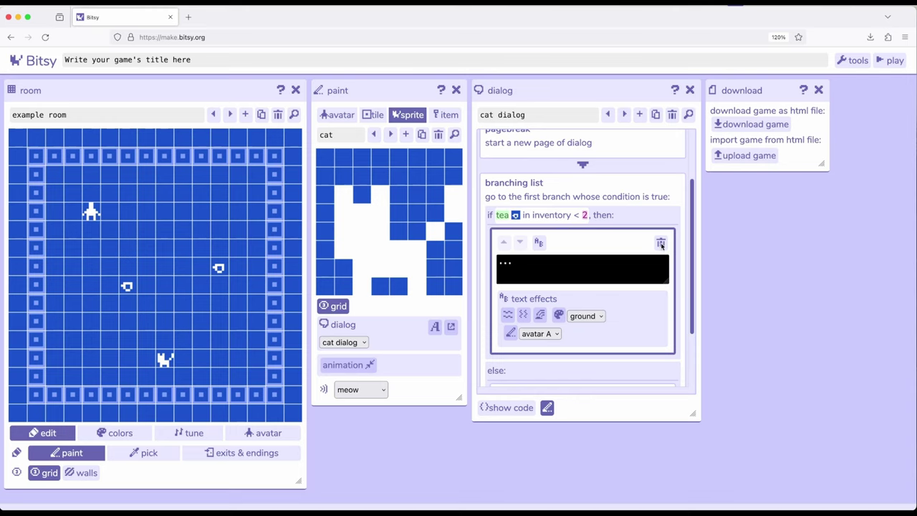
click(660, 244)
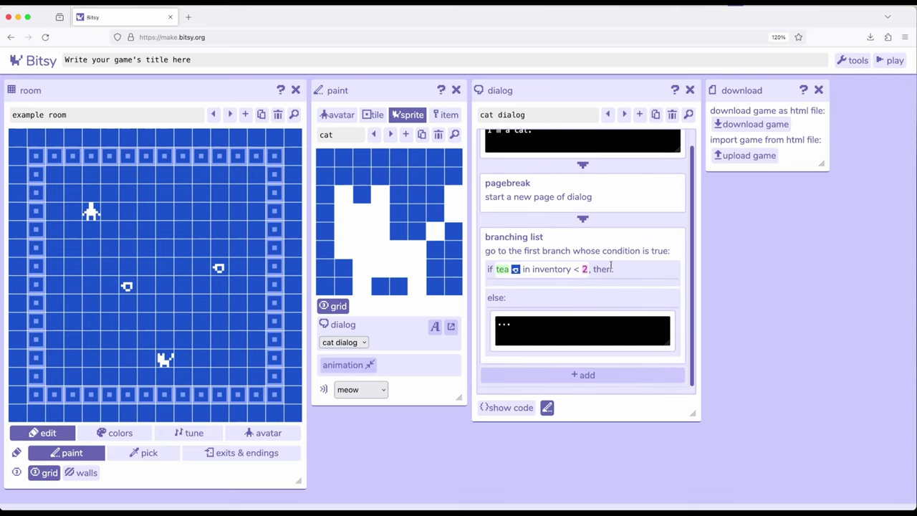
Add an exit room action to the fewer-than-2-tea branch.
click(558, 283)
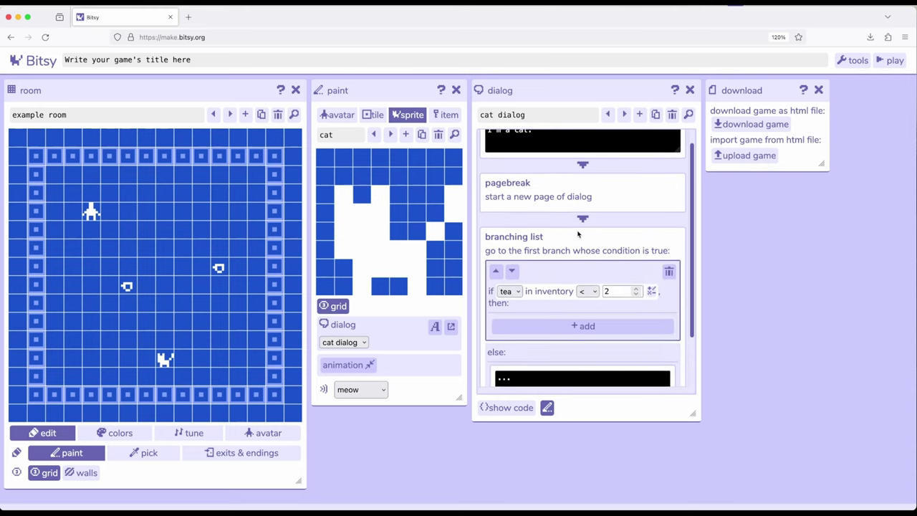
scroll(577, 243, down, 2)
click(571, 272)
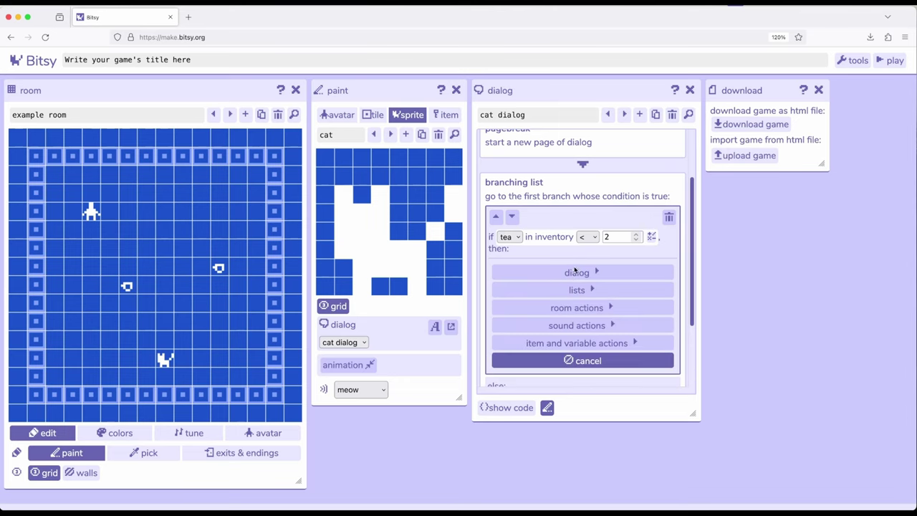
scroll(579, 247, down, 1)
scroll(578, 248, down, 1)
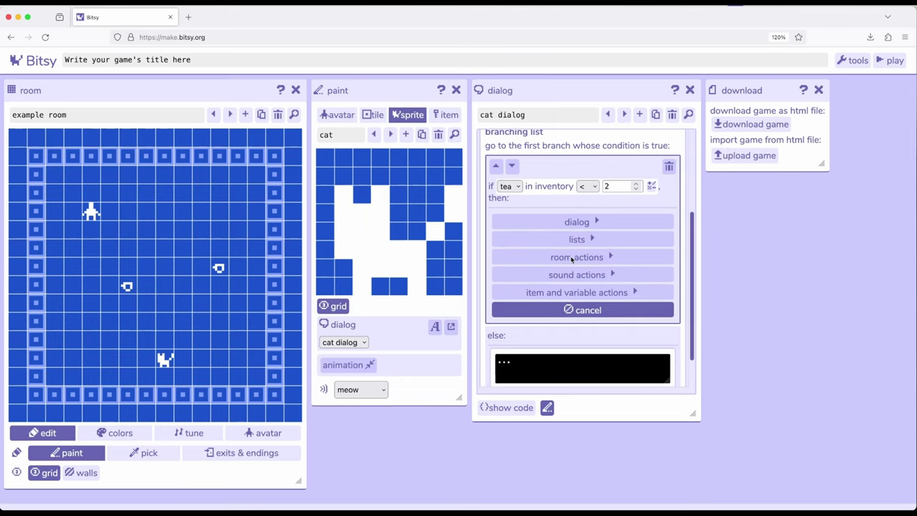
click(572, 258)
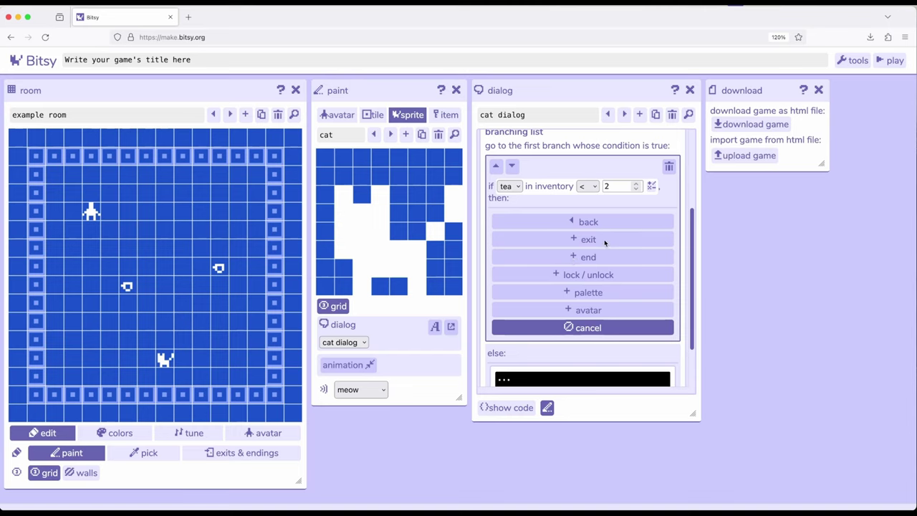
click(588, 240)
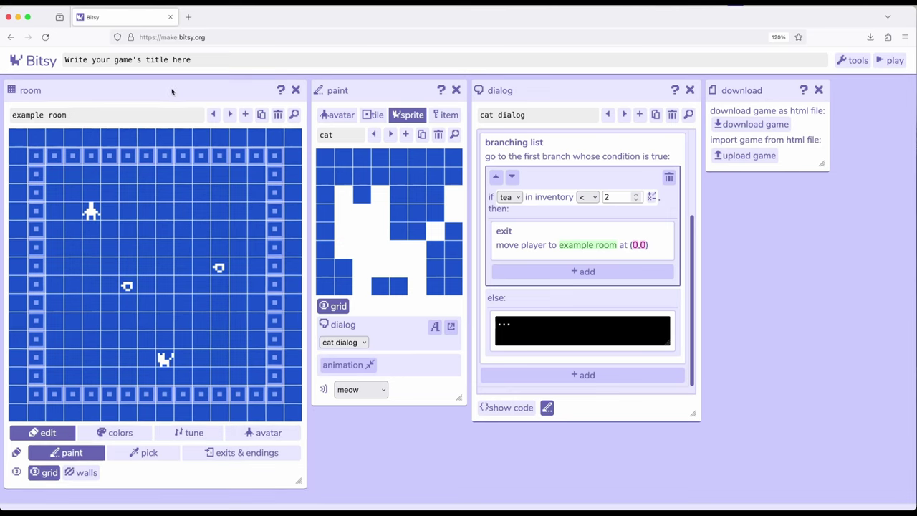
Duplicate the example room, erase both tea cups from the copy, then return to the original room and cat.
click(262, 115)
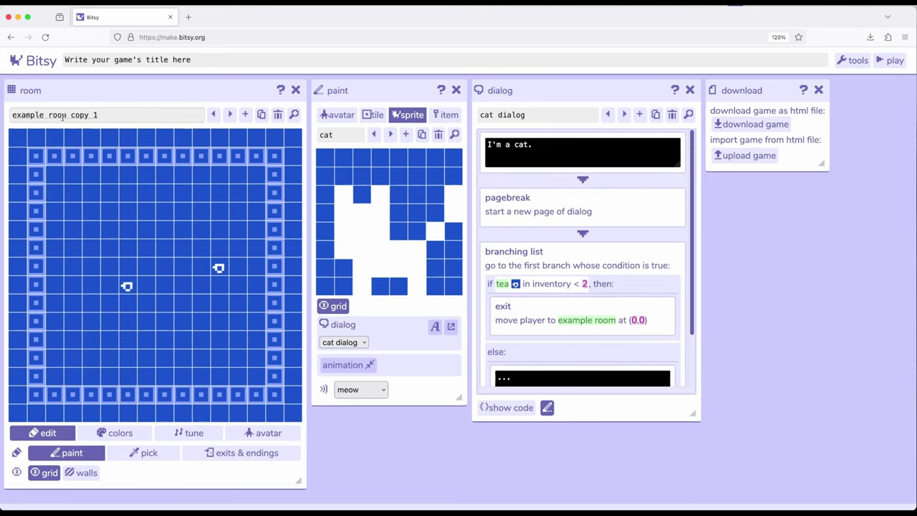
click(447, 115)
click(220, 269)
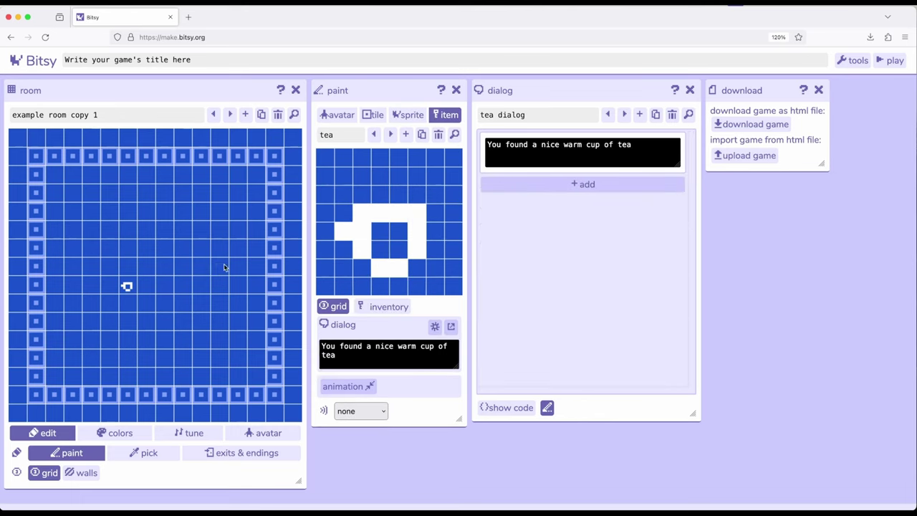
click(124, 287)
click(213, 114)
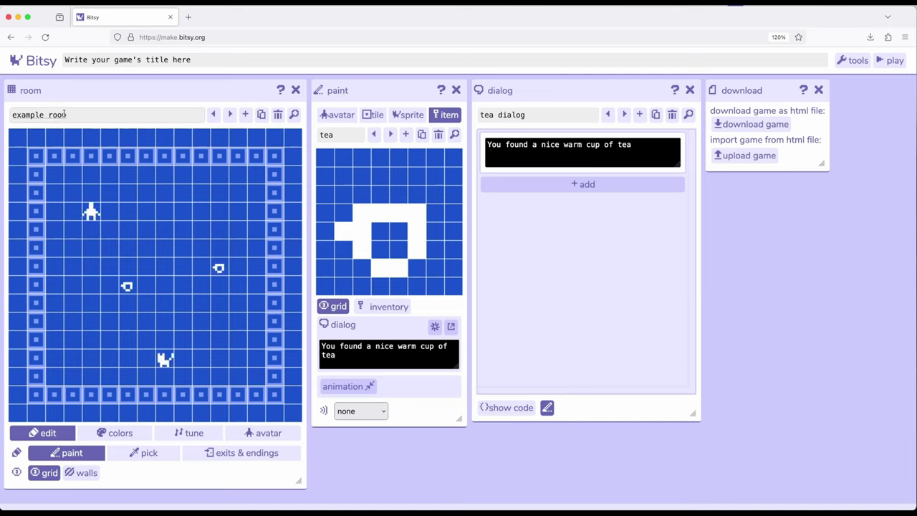
click(407, 115)
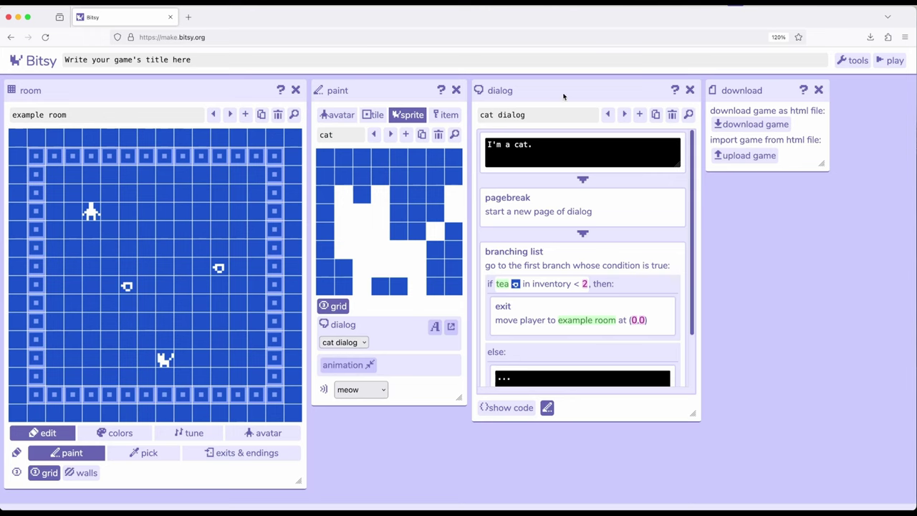
Point the tea-check exit to example room copy 1 at position (8, 8).
drag(562, 99, 565, 96)
click(533, 323)
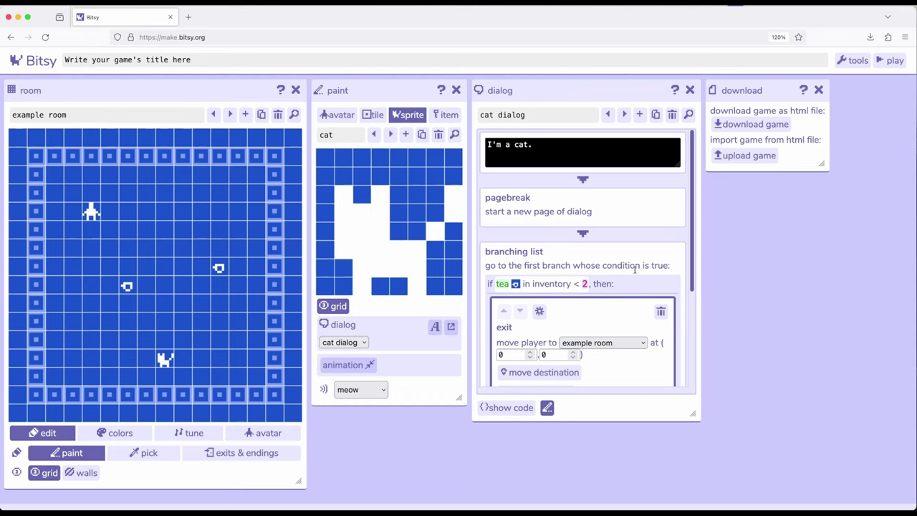
scroll(548, 287, down, 3)
click(582, 267)
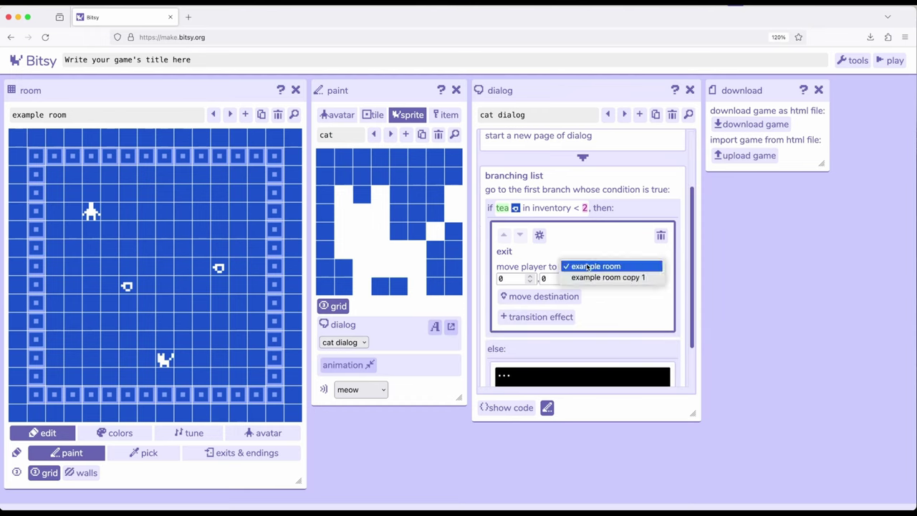
click(600, 277)
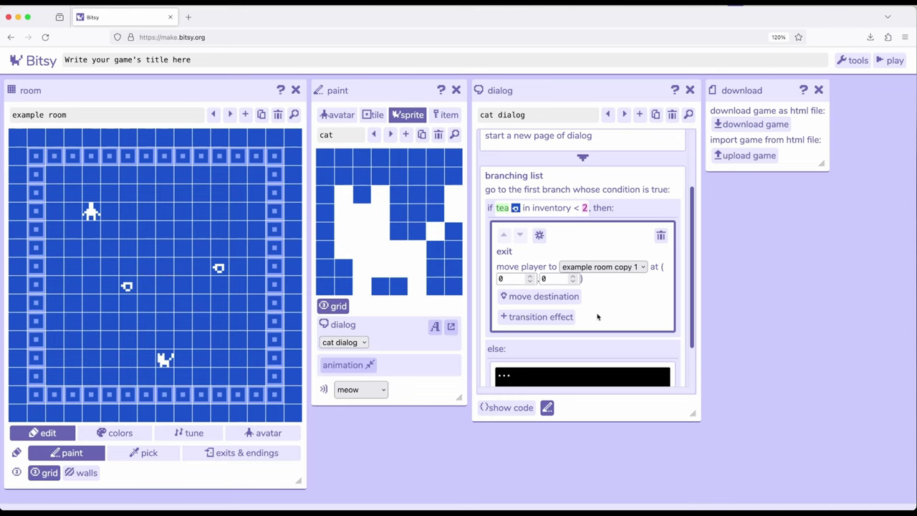
click(530, 277)
Replace the else branch's placeholder with 'I am happy' and review the branching list.
scroll(618, 287, down, 2)
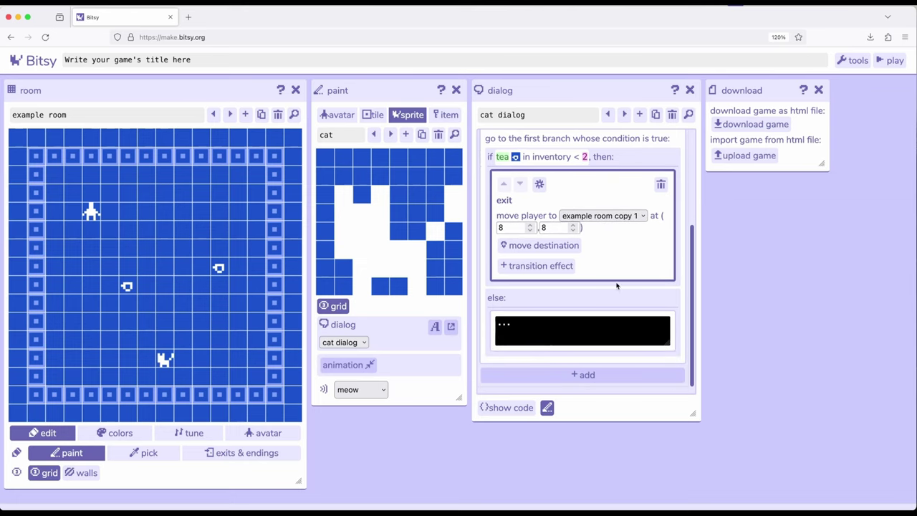
click(547, 332)
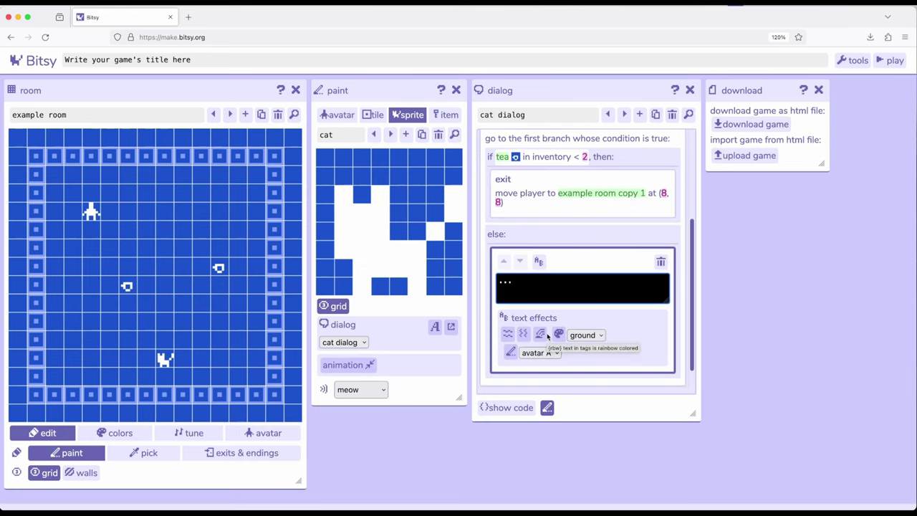
key(BackSpace)
key(BackSpace)
key(BackSpace)
text(I am happy.)
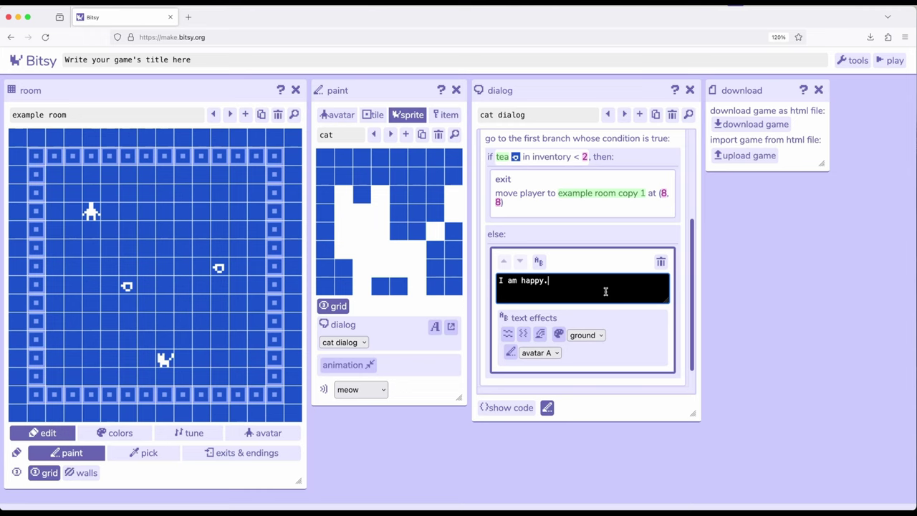
scroll(607, 293, up, 2)
scroll(606, 294, up, 1)
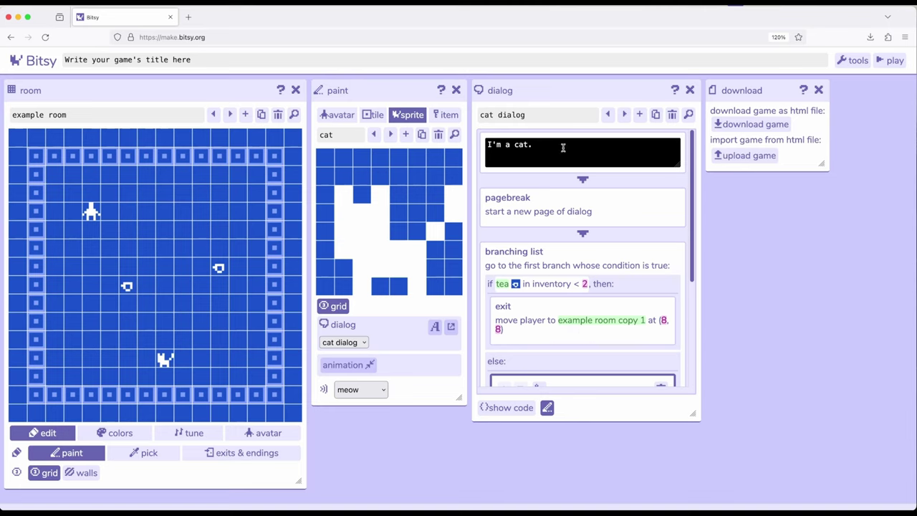
scroll(604, 180, down, 2)
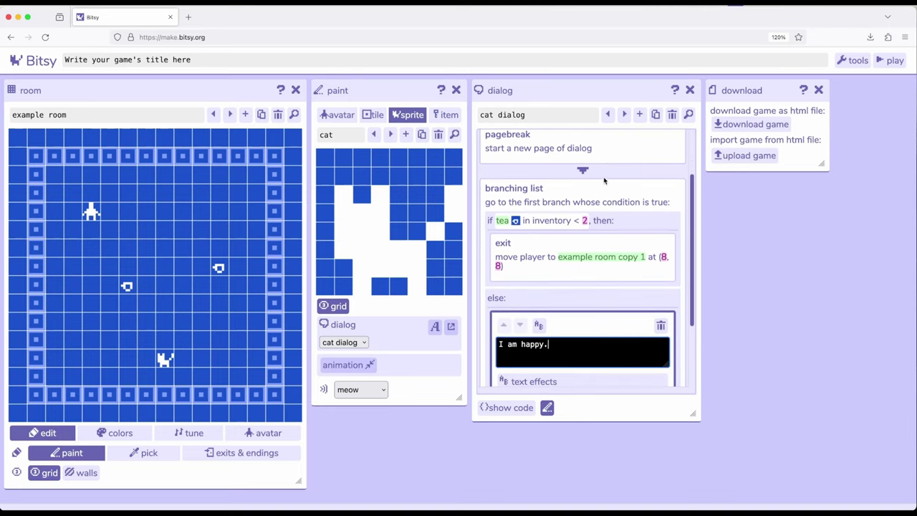
scroll(606, 242, down, 2)
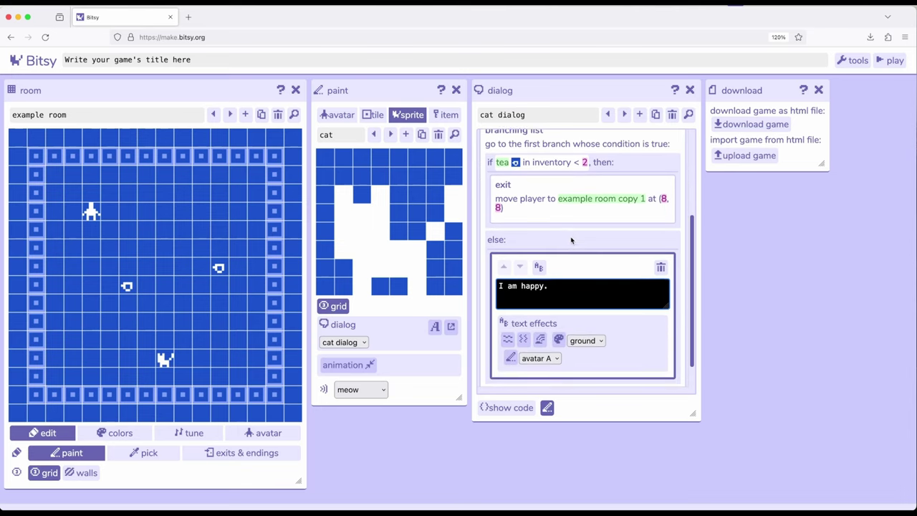
Add an empty dialog text to the fewer-than-2-tea branch.
click(616, 220)
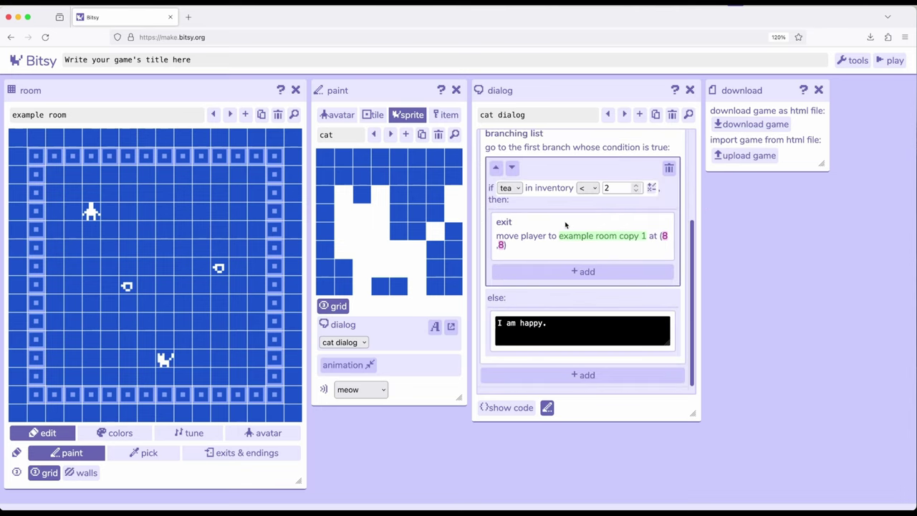
click(583, 272)
click(580, 280)
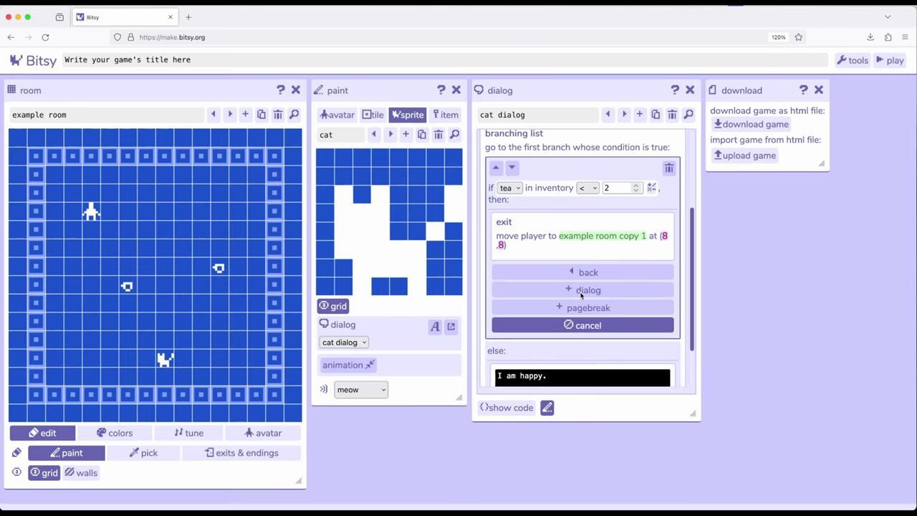
click(580, 290)
click(553, 294)
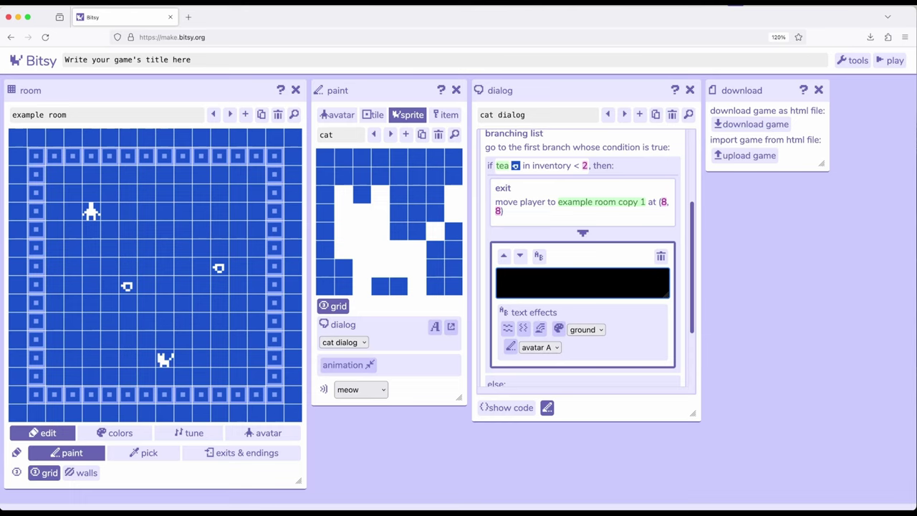
Write 'YOU DID NOT COLLECT ENOUGH TEA!' in it and move it above the exit.
text(YOU DIDN)
key(BackSpace)
text(NOT COLELCT ENOUGH TEA)
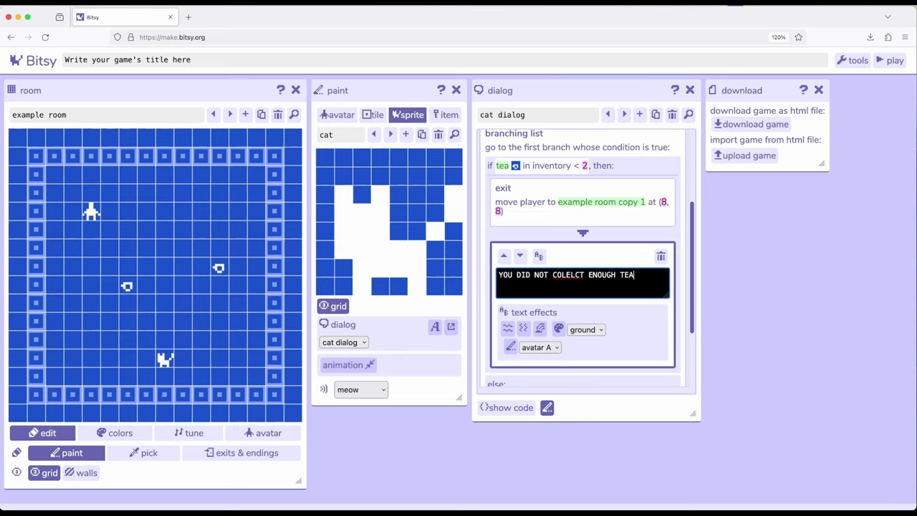
text(!)
key(BackSpace)
key(BackSpace)
key(BackSpace)
key(BackSpace)
text(LECT)
click(653, 273)
click(504, 256)
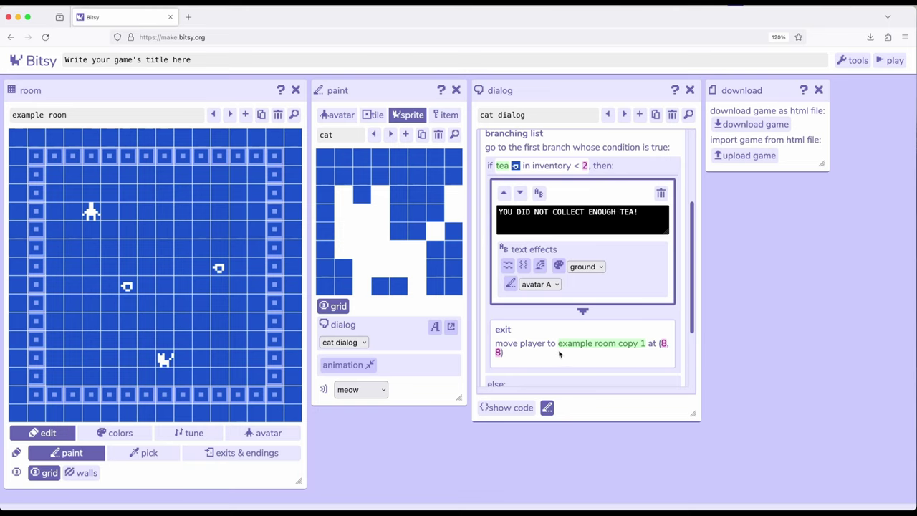
Playtest the game, walk to the cat without tea, and advance through its warning.
scroll(615, 279, down, 3)
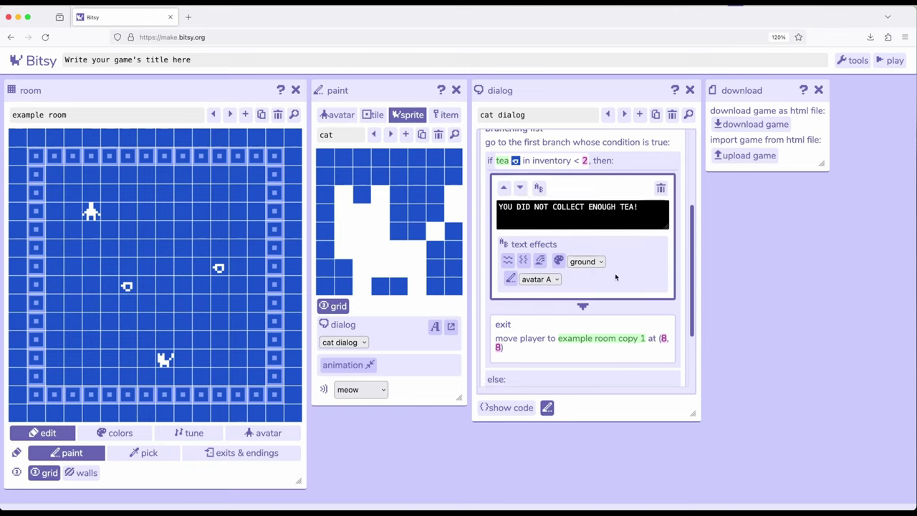
scroll(615, 280, up, 5)
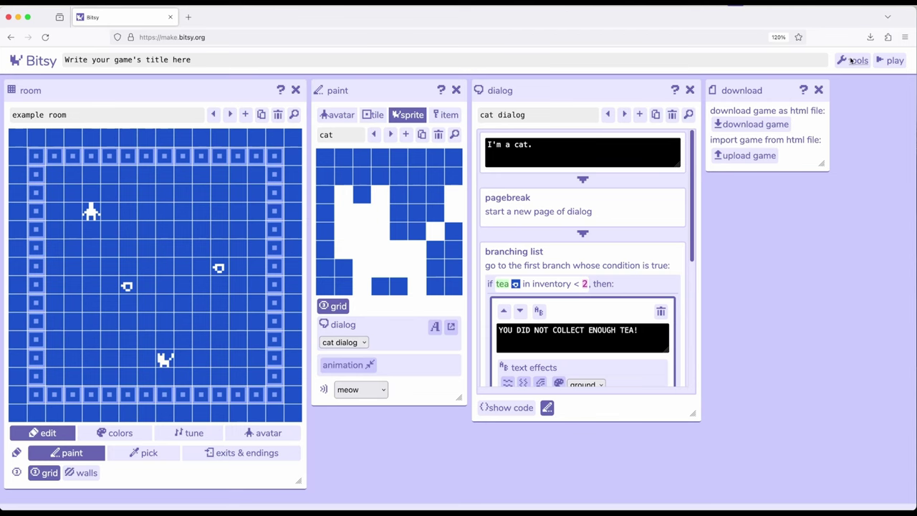
click(894, 61)
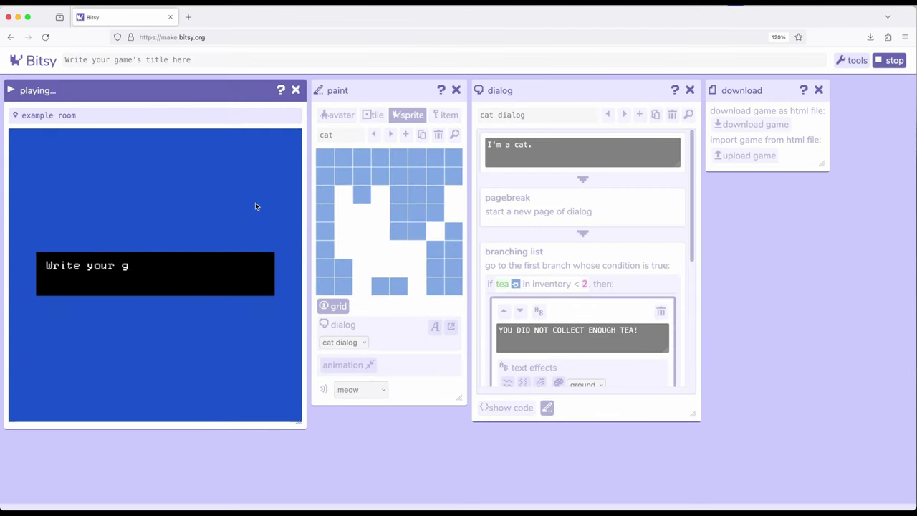
key(Right)
key(Right)
key(Right)
key(Right)
key(Right)
key(Right)
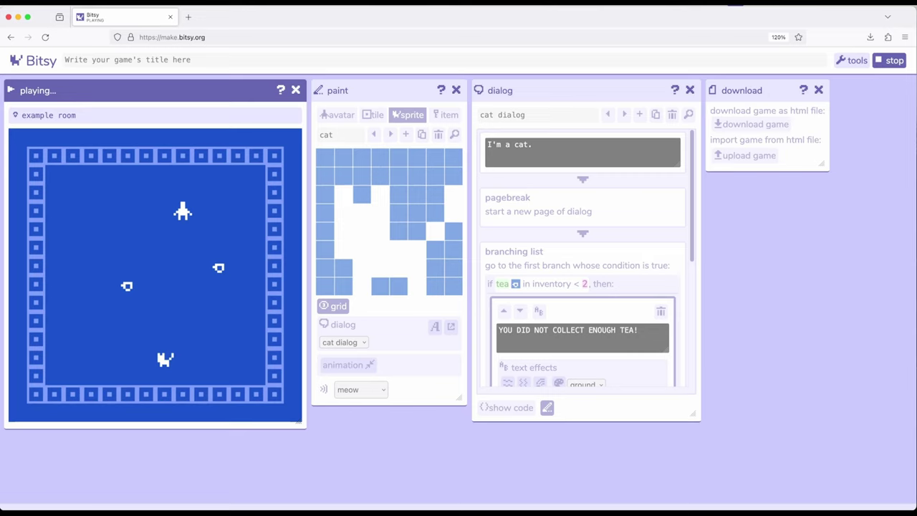
key(Down)
key(Down)
key(Down)
key(Down)
key(Down)
key(Down)
key(Down)
key(Down)
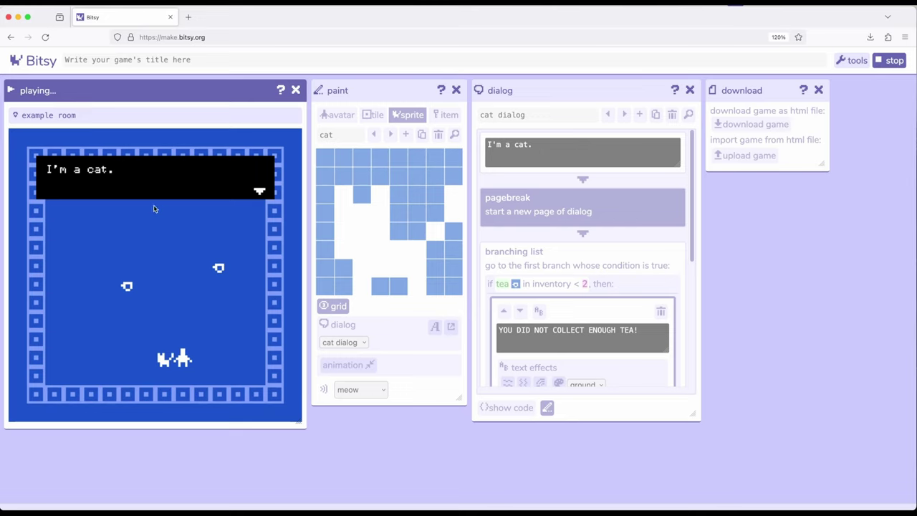
key(Down)
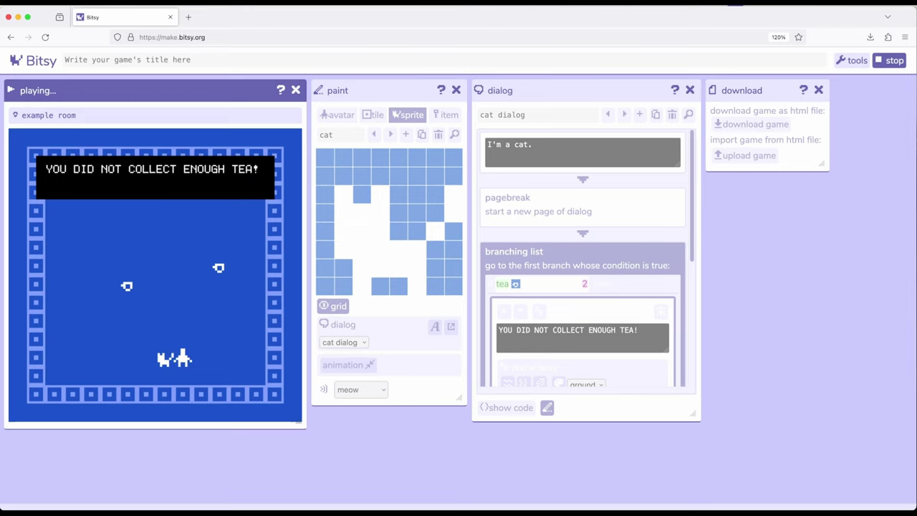
key(Down)
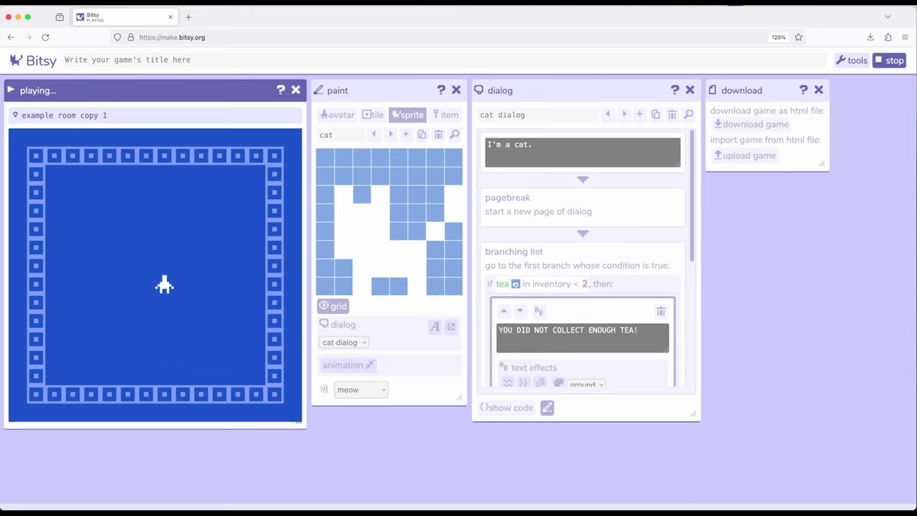
Walk the avatar around example room copy 1 to confirm the exit worked.
key(Left)
key(Left)
key(Left)
key(Up)
key(Up)
key(Up)
key(Right)
key(Right)
key(Down)
key(Left)
key(Down)
key(Left)
key(Down)
key(Left)
key(Down)
key(Right)
key(Right)
key(Right)
key(Right)
key(Right)
key(Up)
key(Up)
key(Left)
key(Up)
key(Left)
key(Right)
key(Down)
key(Up)
key(Left)
key(Left)
key(Up)
key(Up)
key(Left)
key(Up)
key(Right)
key(Right)
key(Right)
key(Down)
Stop the playtest to return to the room and dialog editor.
click(888, 60)
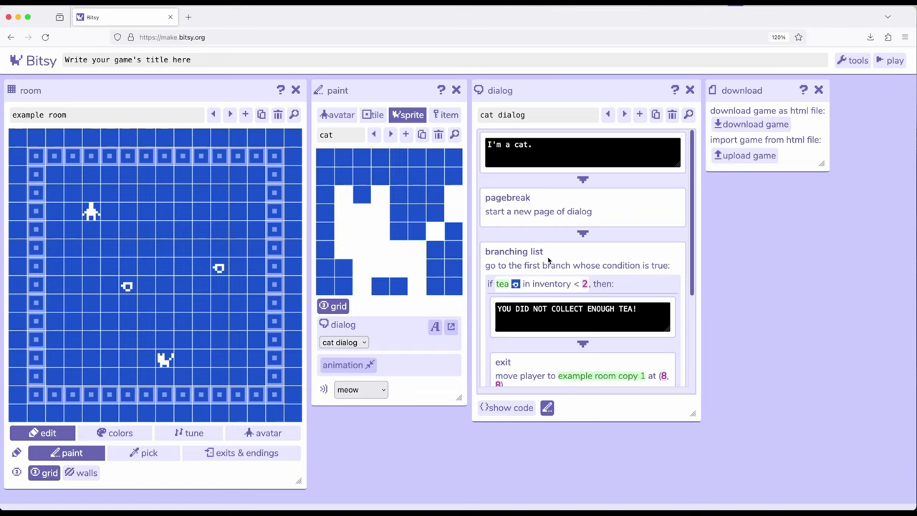
scroll(552, 268, down, 4)
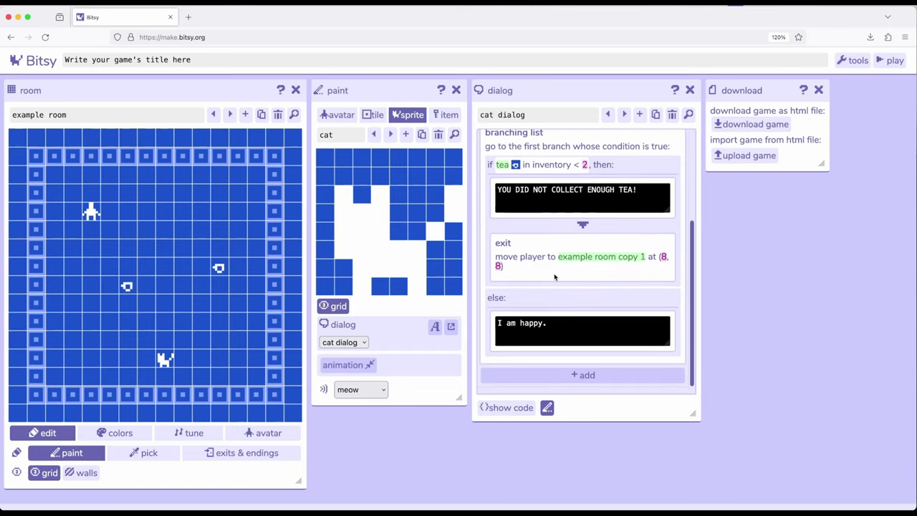
click(575, 375)
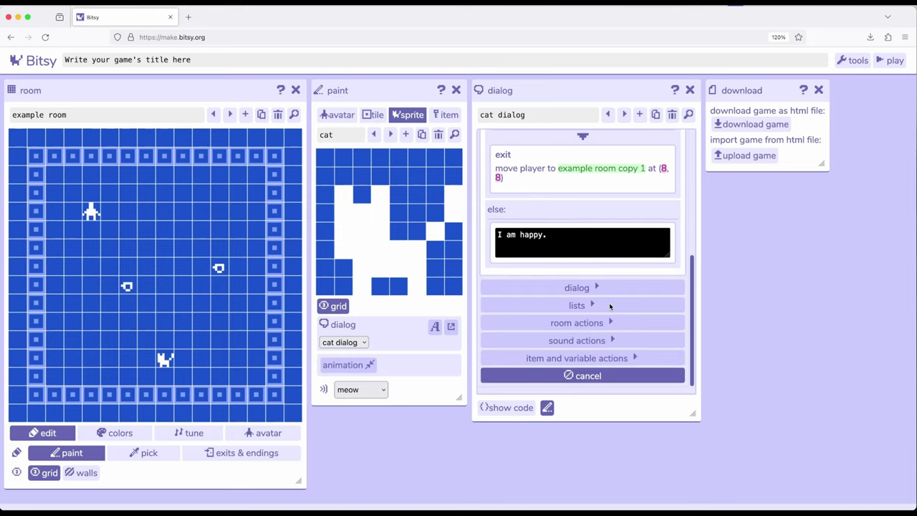
click(576, 288)
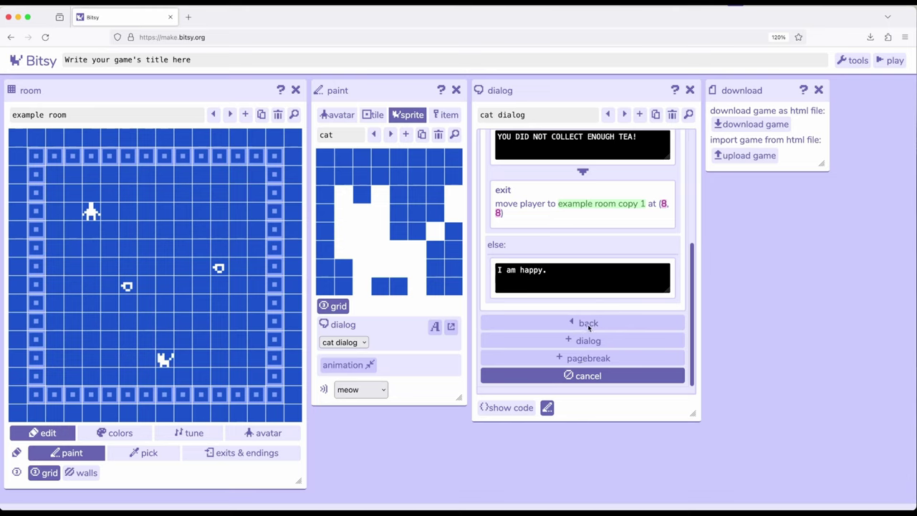
click(587, 324)
click(586, 340)
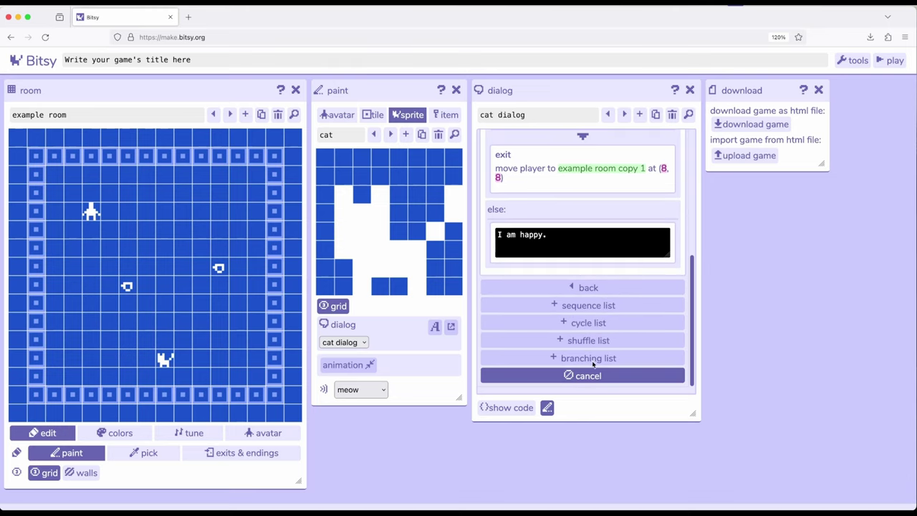
click(589, 287)
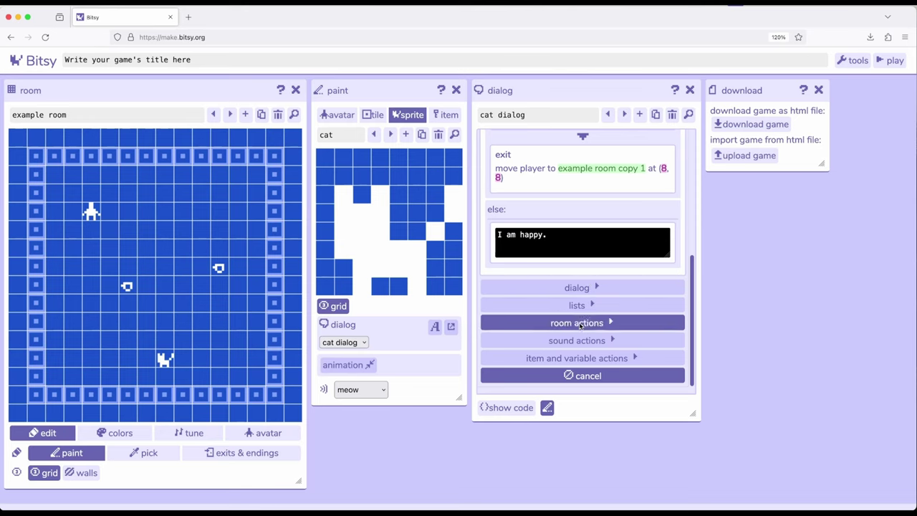
click(582, 323)
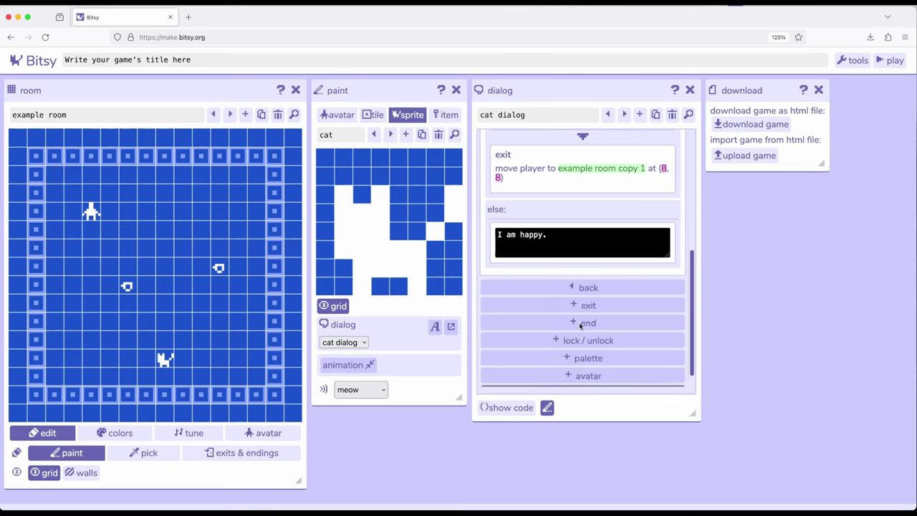
click(591, 288)
click(595, 375)
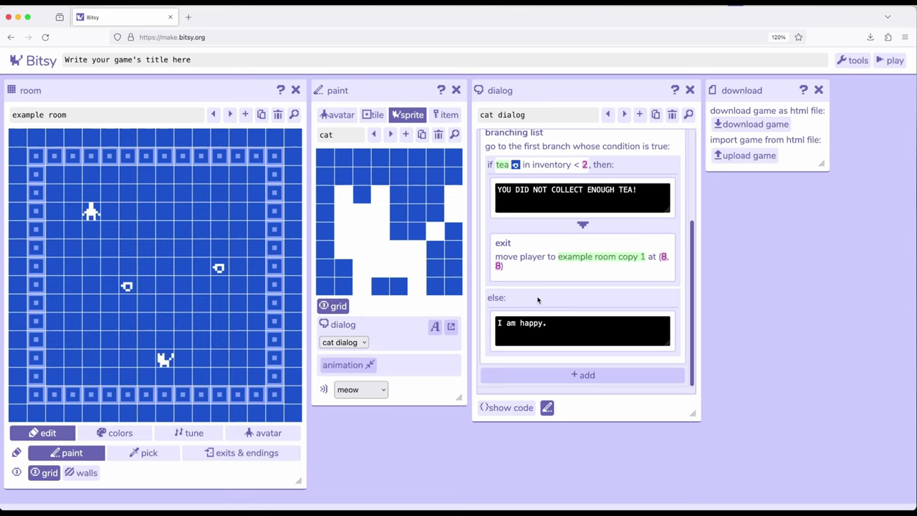
Scroll the dialog panel back up toward the top.
scroll(538, 299, up, 2)
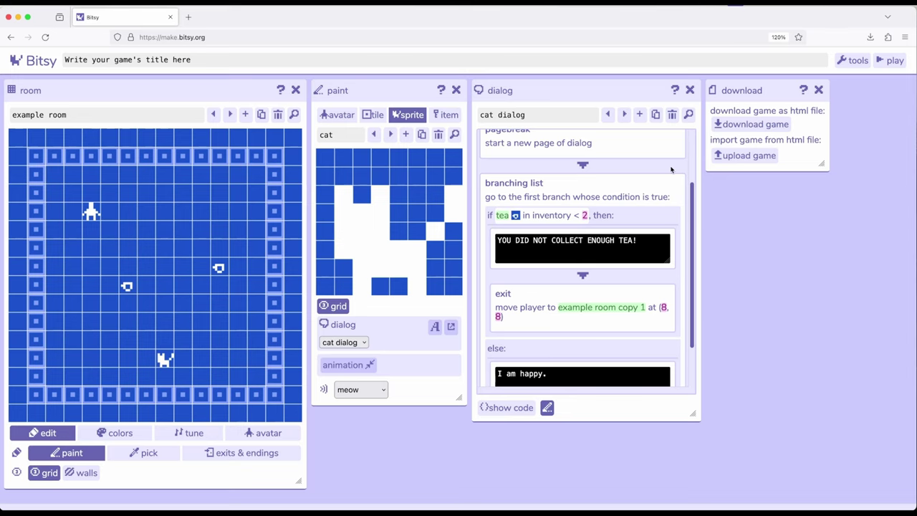
Start a new playtest, skip the title, and collect both tea cups.
click(885, 61)
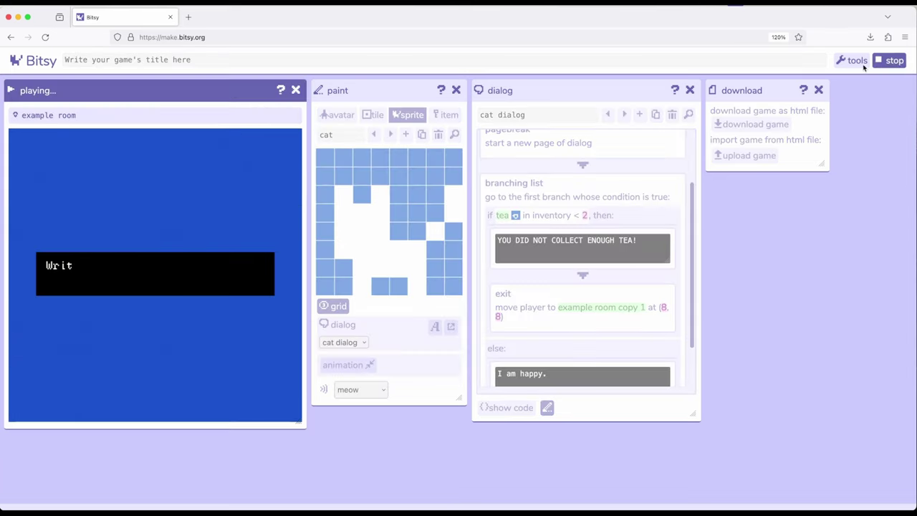
click(172, 278)
key(Right)
key(Down)
key(Down)
key(Down)
key(Down)
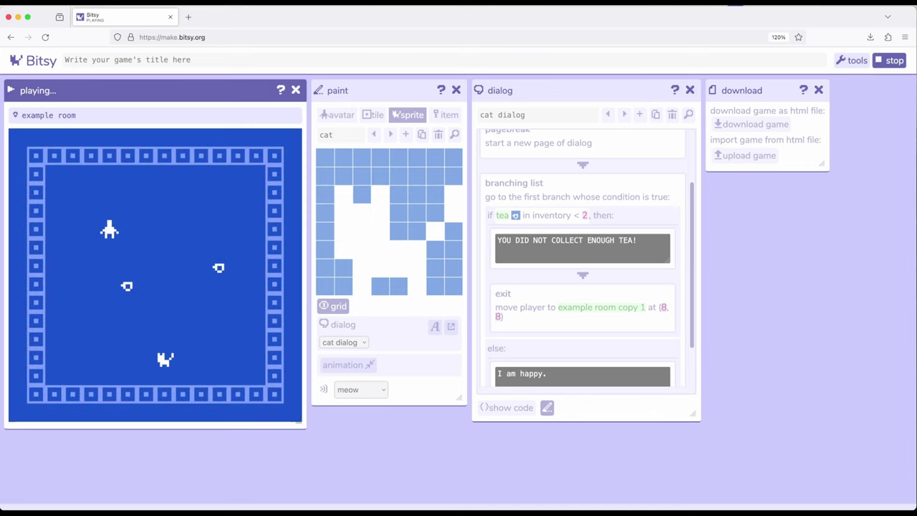
key(Right)
key(Right)
key(Right)
key(Right)
key(Right)
key(Up)
key(Right)
key(Right)
Walk down to the cat and hear its "I'm a cat." line.
key(Down)
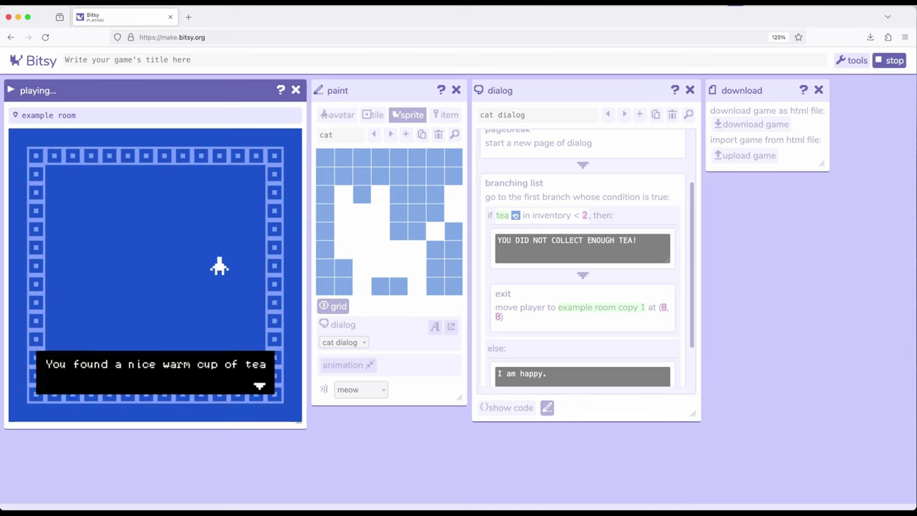
key(Down)
key(Down)
key(Down)
key(Down)
key(Down)
key(Down)
key(Left)
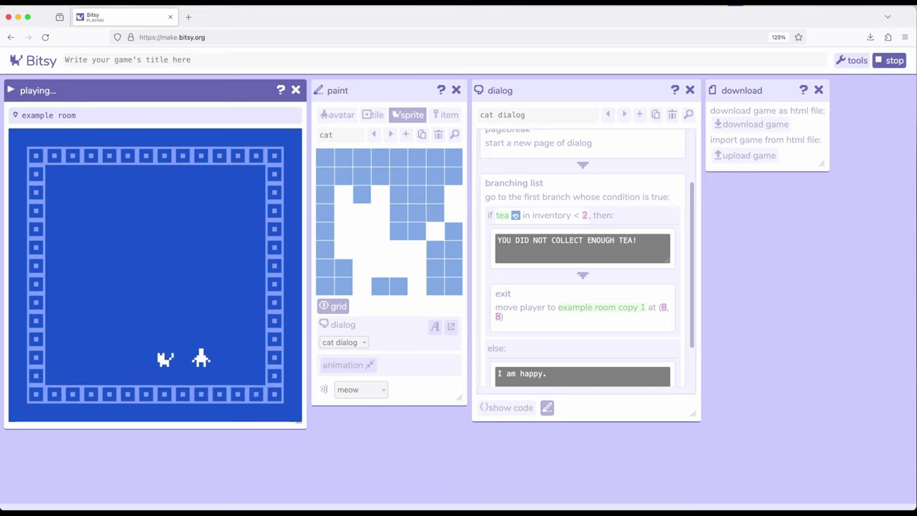
key(Left)
key(Left)
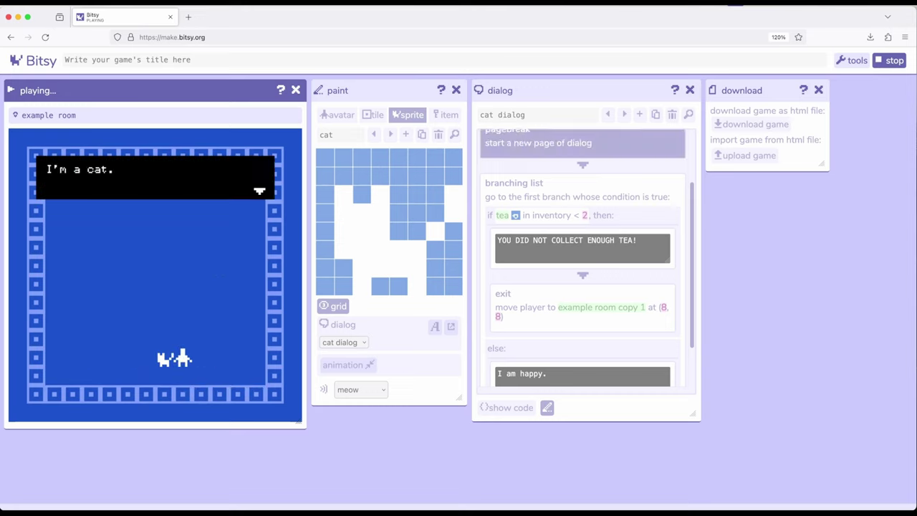
key(Left)
key(Left)
key(Up)
key(Up)
key(Up)
key(Up)
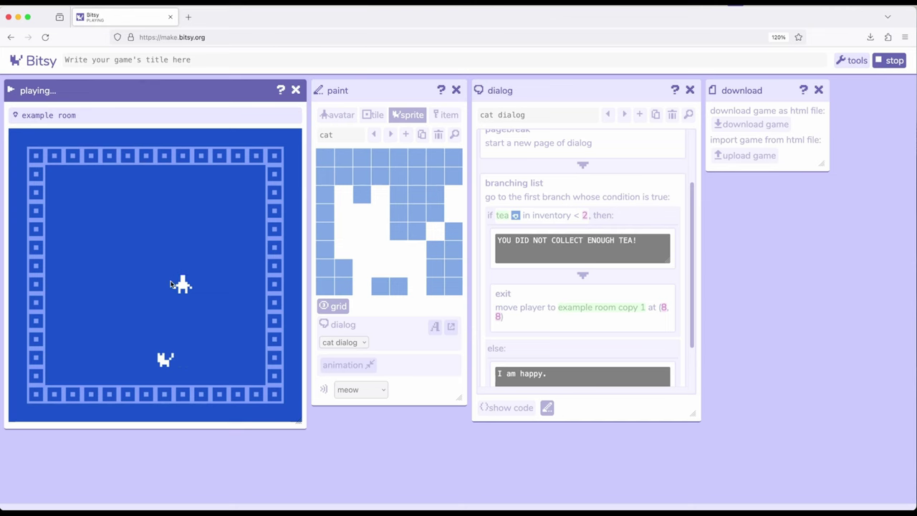
End the playtest to return to editing example room.
click(890, 63)
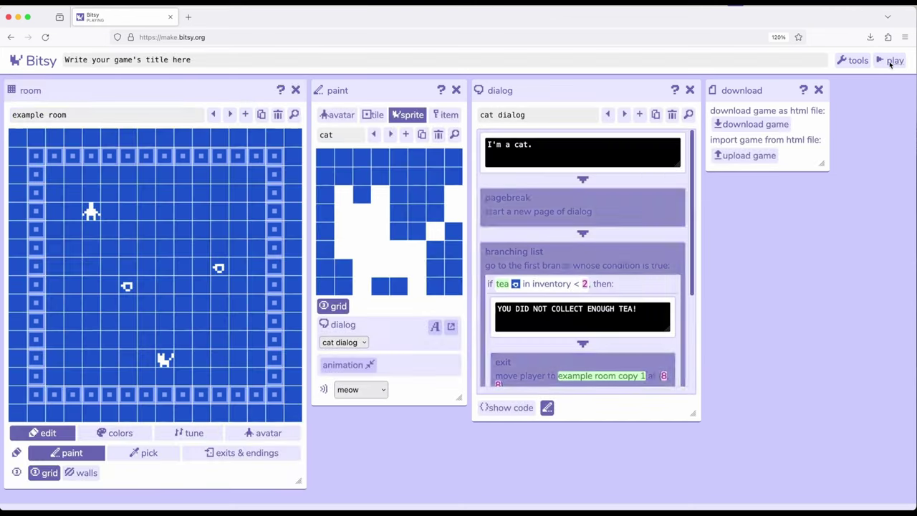